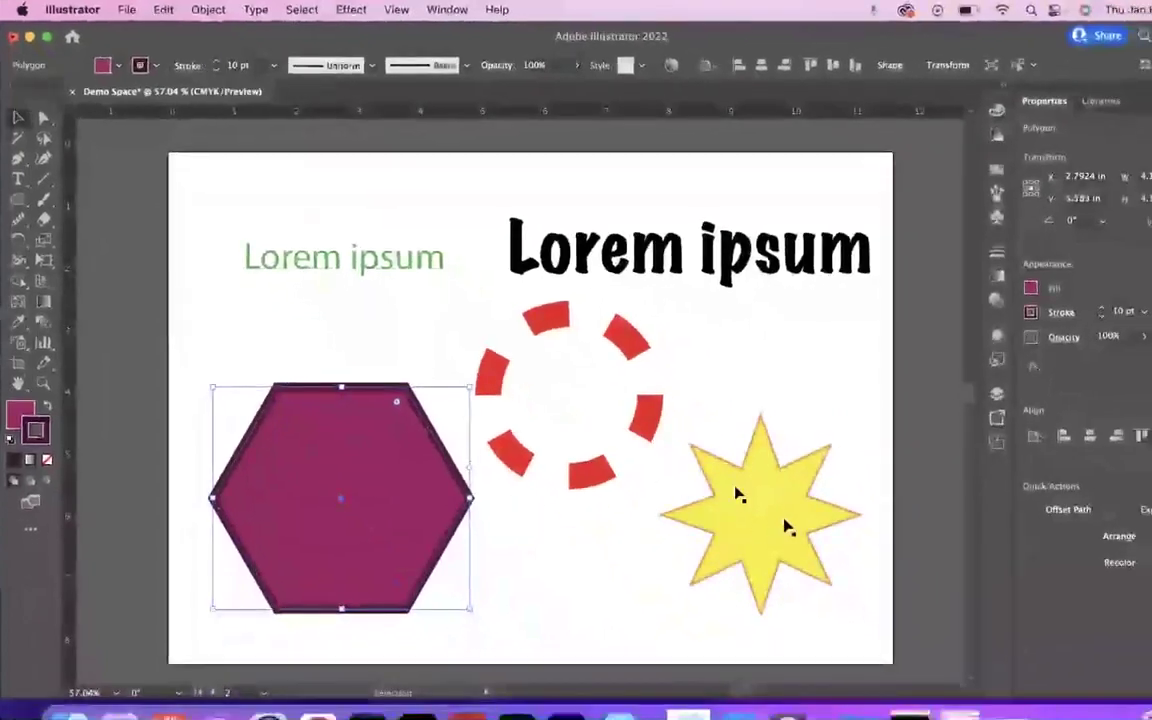
Use the Eyedropper to apply the yellow star's appearance to the hexagon, followed by the red dashed circle's appearance
{"action": "left_click", "coordinate": [737, 494]}
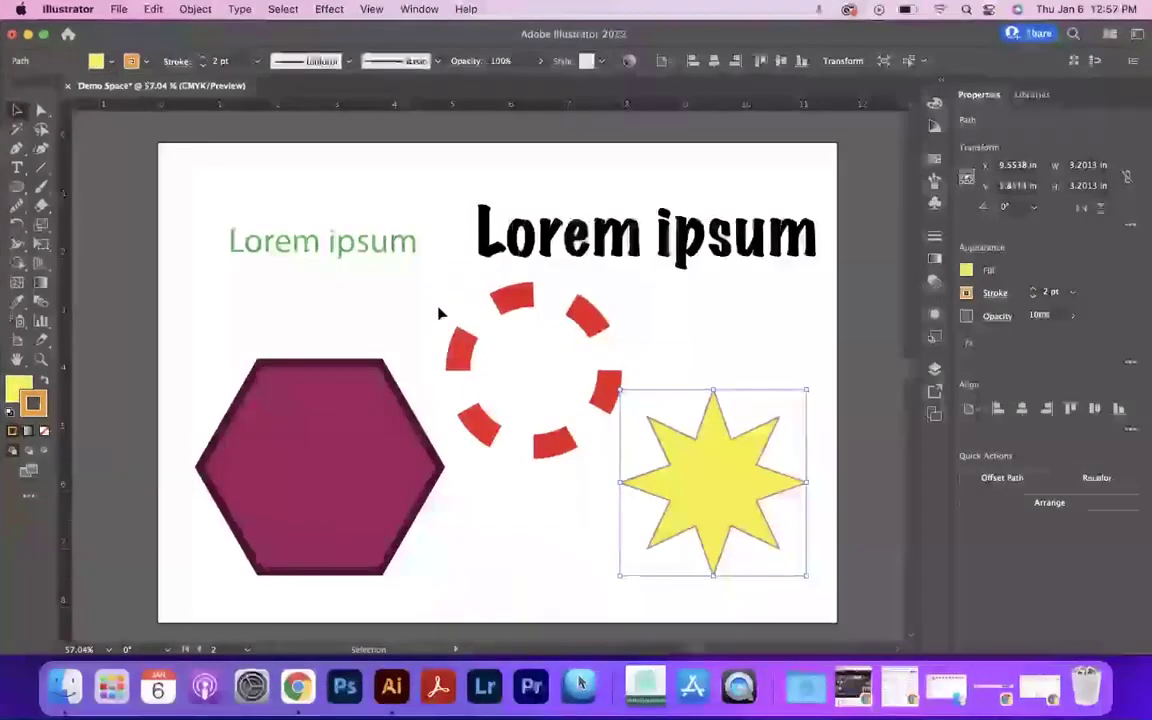
{"action": "left_click", "coordinate": [327, 476]}
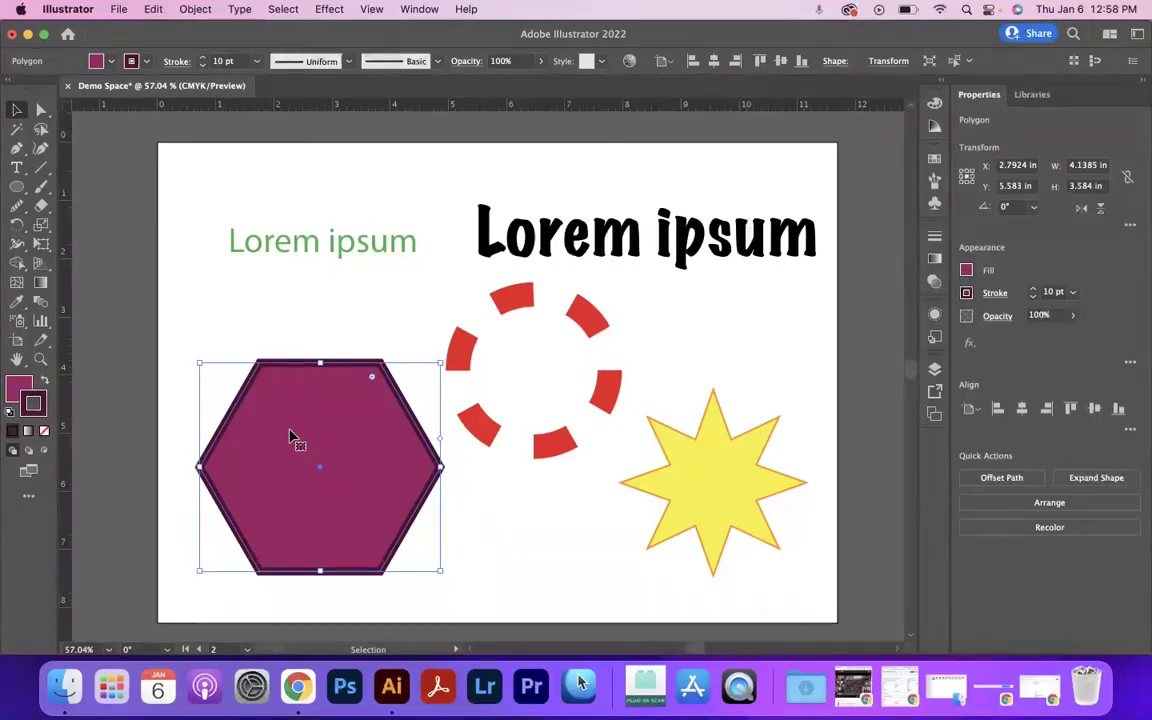
{"action": "left_click", "coordinate": [17, 302]}
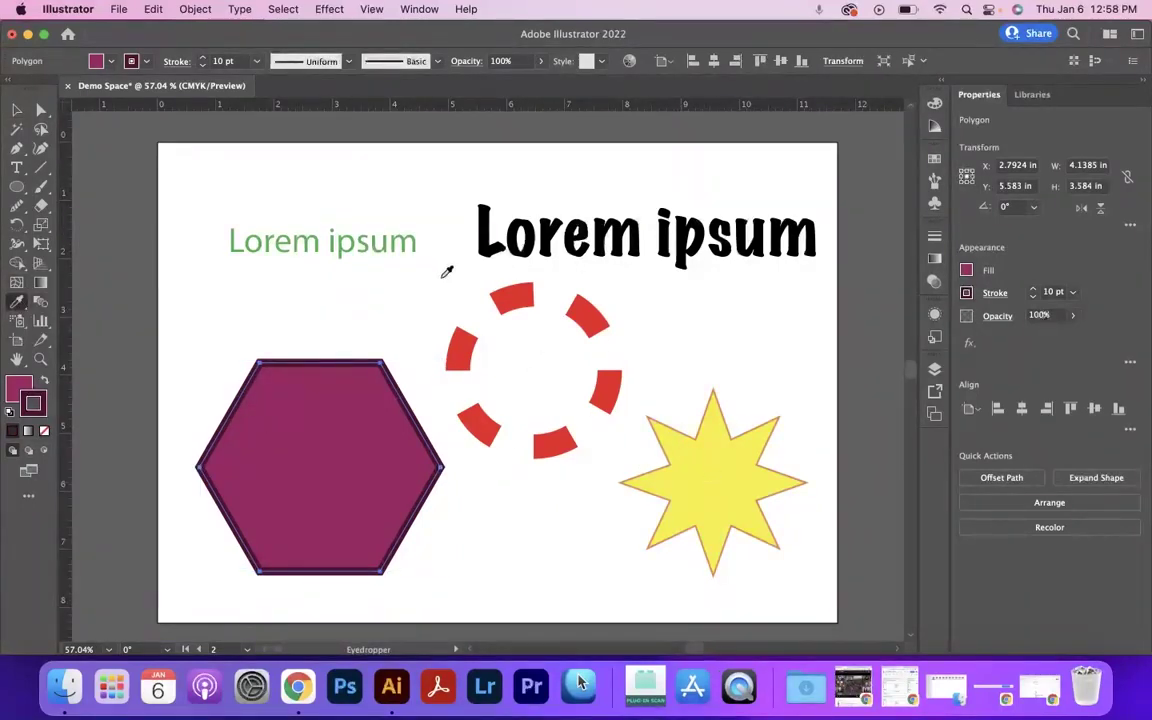
{"action": "left_click", "coordinate": [701, 470]}
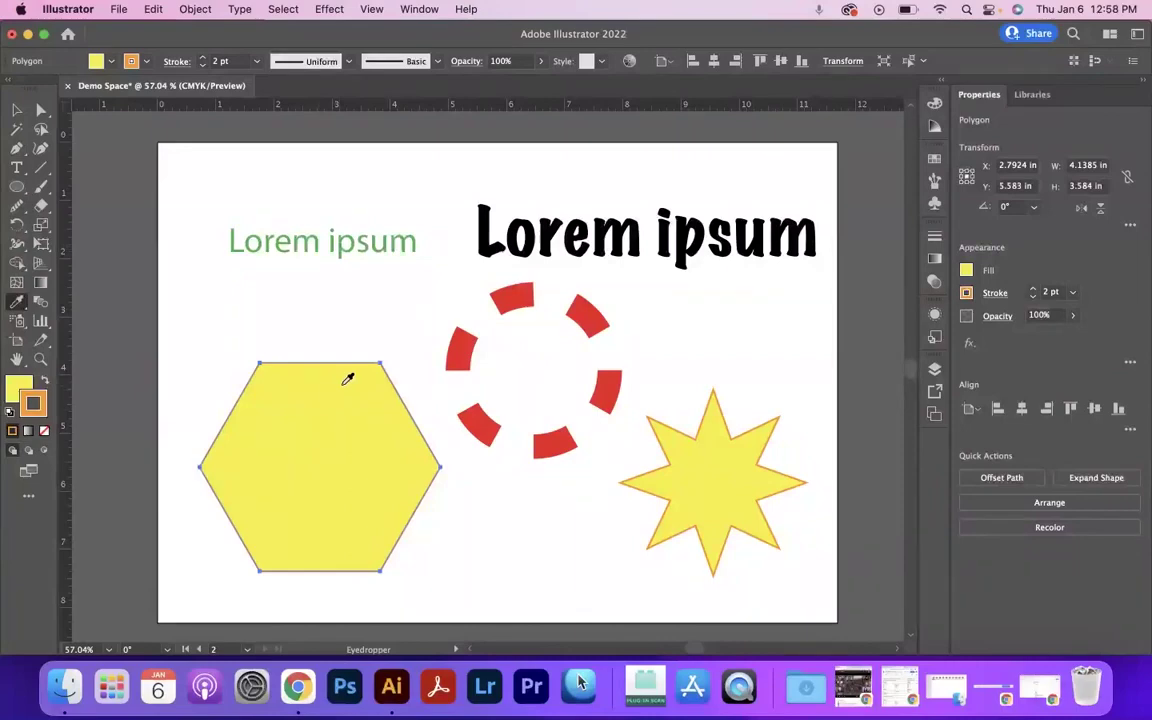
{"action": "left_click", "coordinate": [465, 344]}
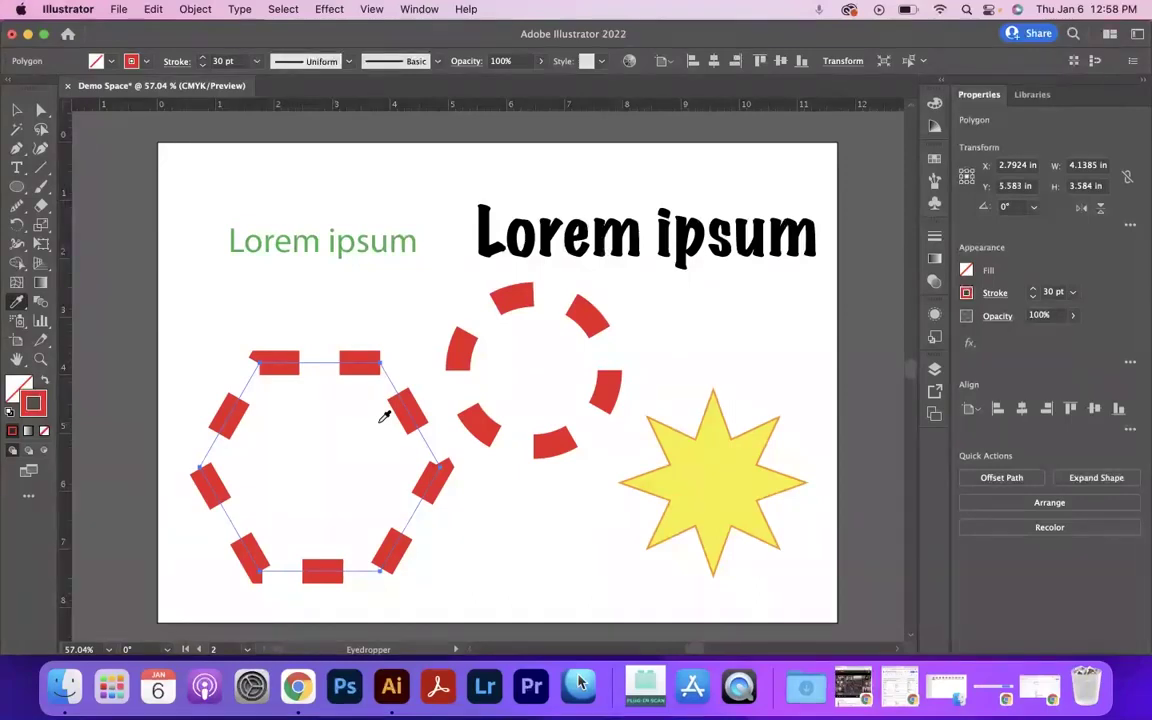
Undo both sampled appearances on the hexagon and return to the Selection tool
{"action": "key", "text": "super+z"}
{"action": "key", "text": "super+z"}
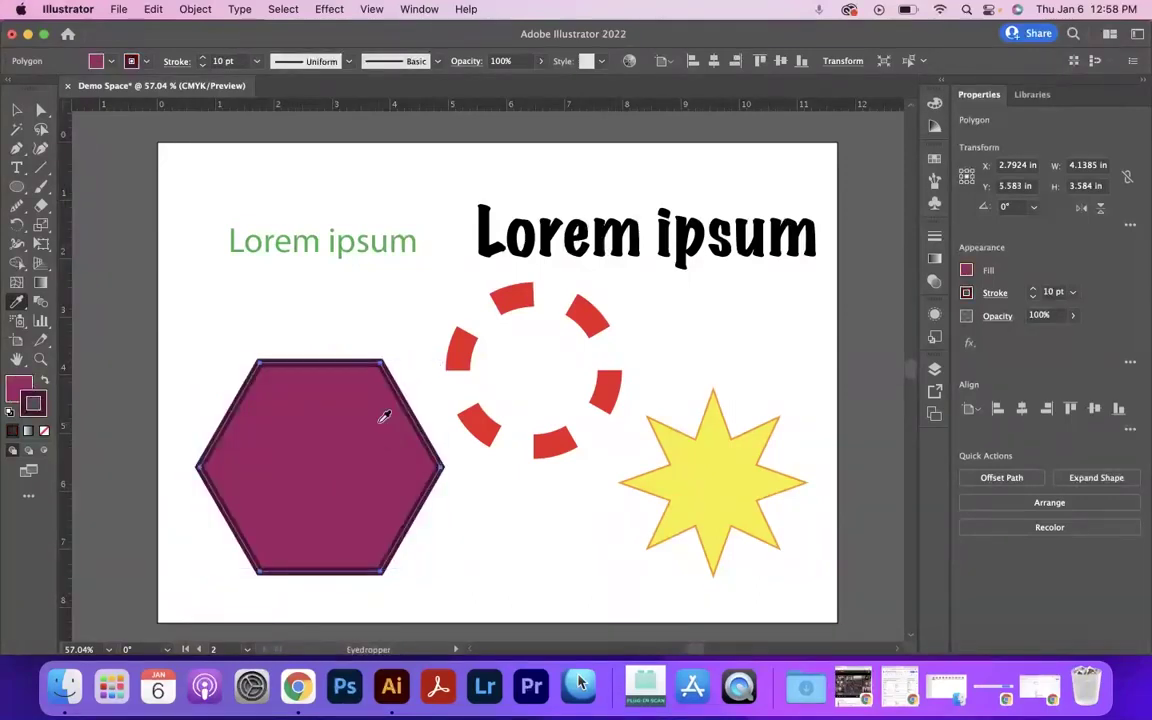
{"action": "key", "text": "v"}
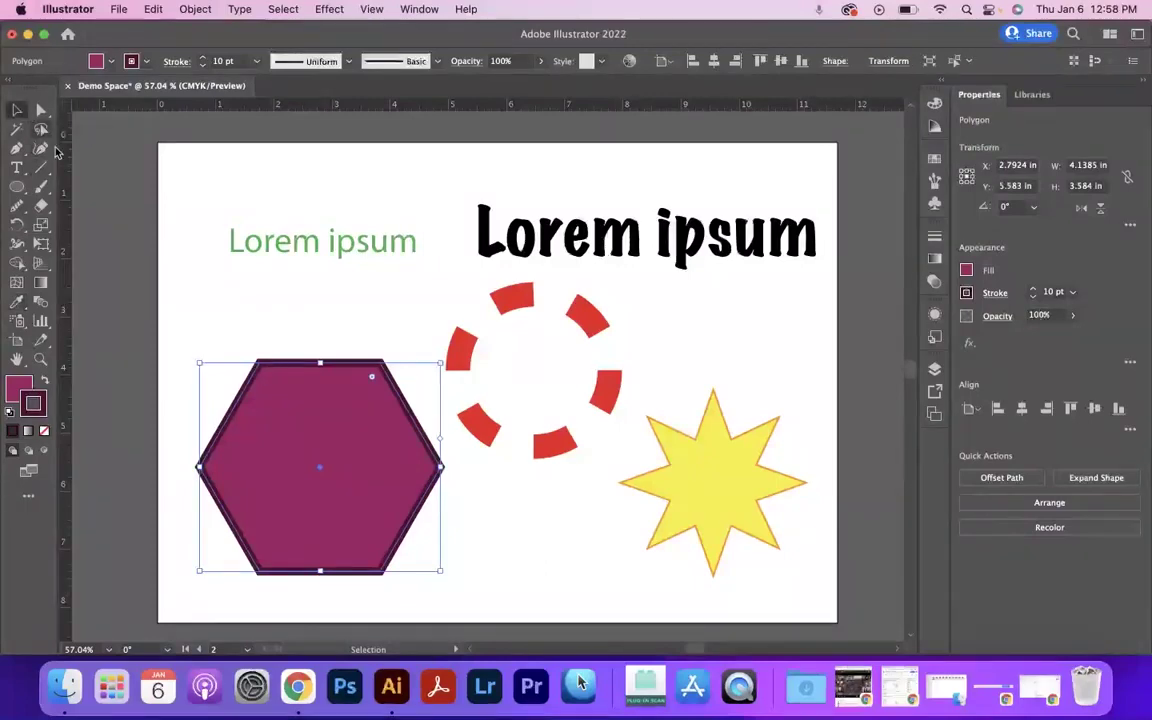
Use the Eyedropper to apply the hexagon's appearance to the green text, followed by the star's appearance
{"action": "left_click", "coordinate": [325, 248]}
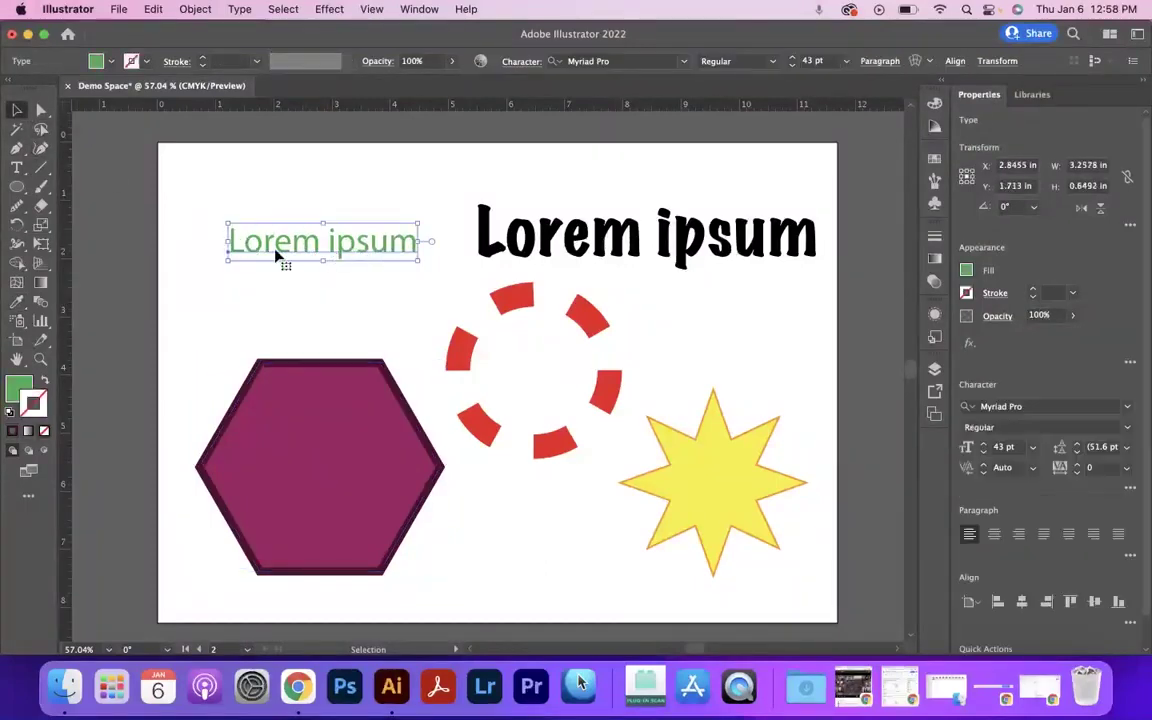
{"action": "key", "text": "i"}
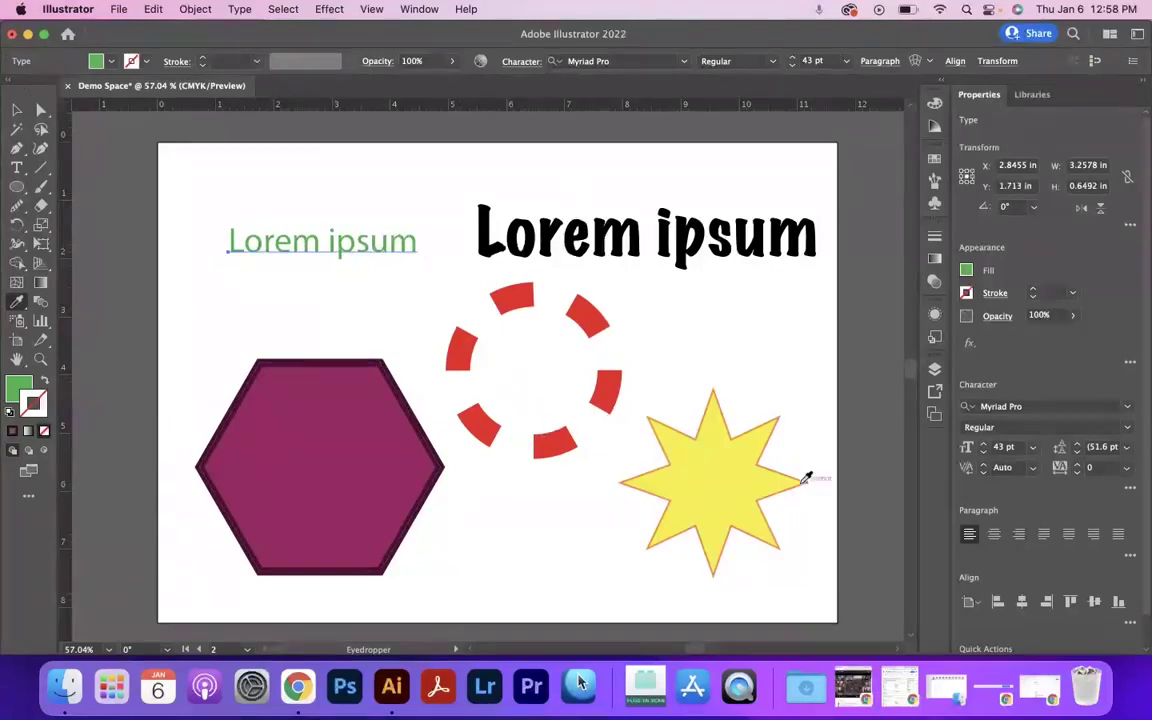
{"action": "left_click", "coordinate": [340, 438]}
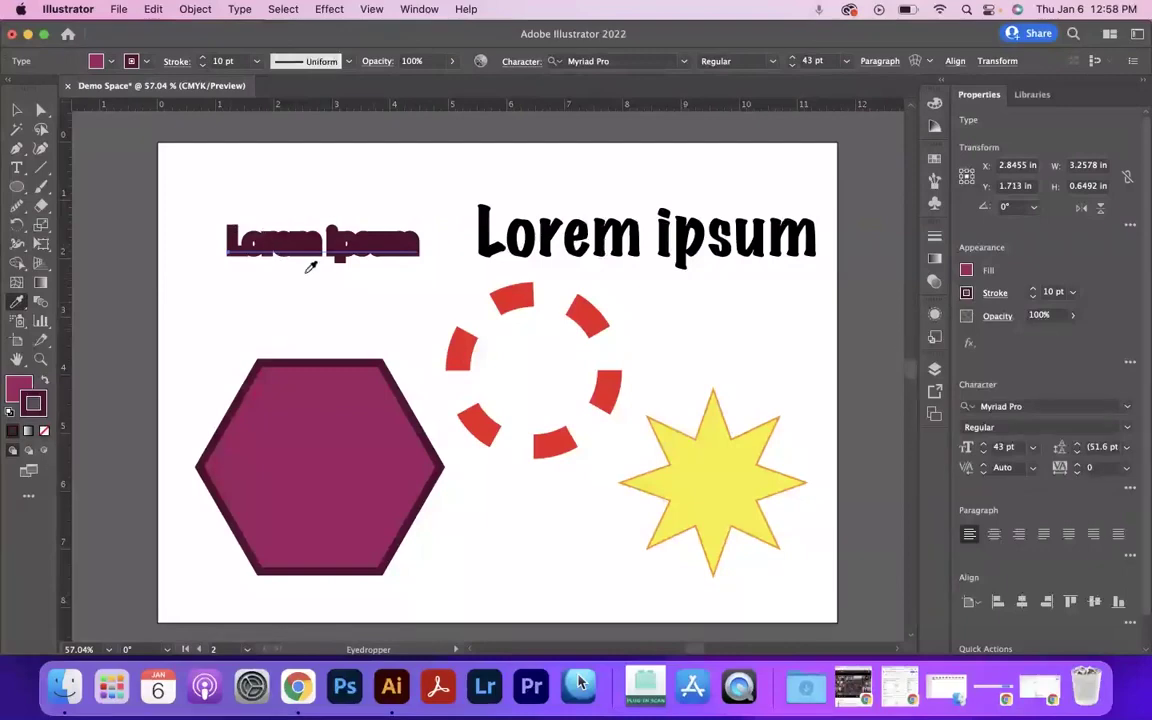
{"action": "left_click", "coordinate": [716, 465]}
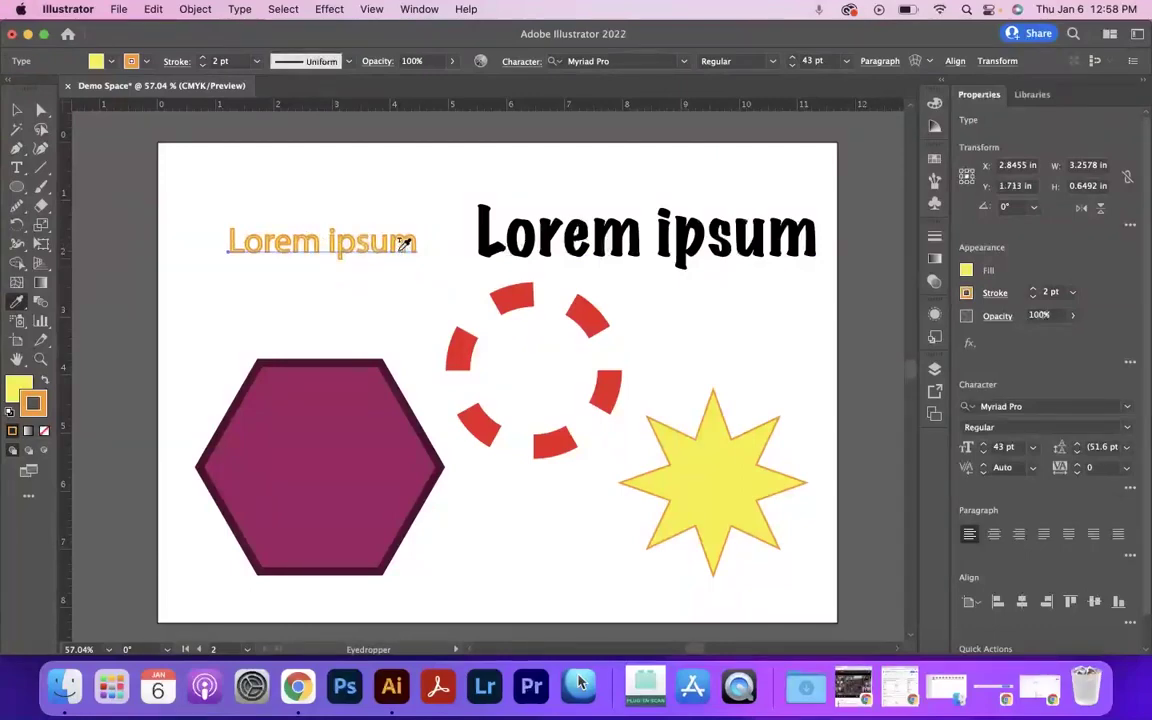
Sample the black Marker Felt text's formatting onto the smaller text, and reapply the star's yellow fill and orange stroke
{"action": "left_click", "coordinate": [600, 225]}
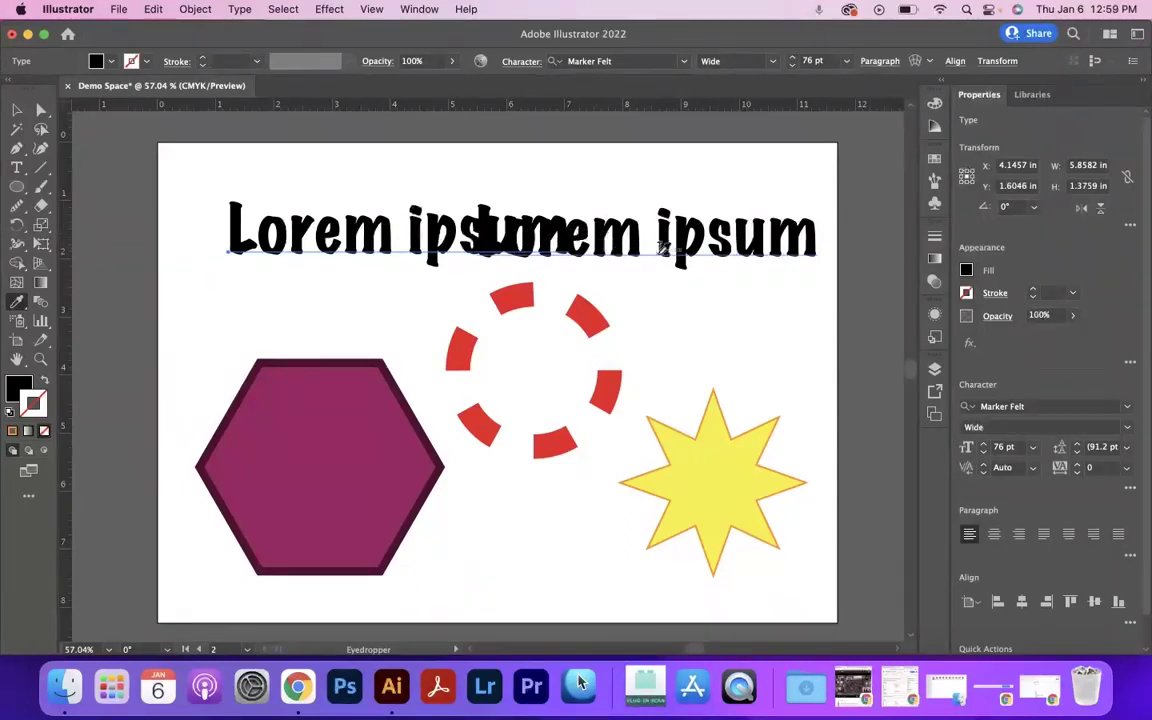
{"action": "key", "text": "super+z"}
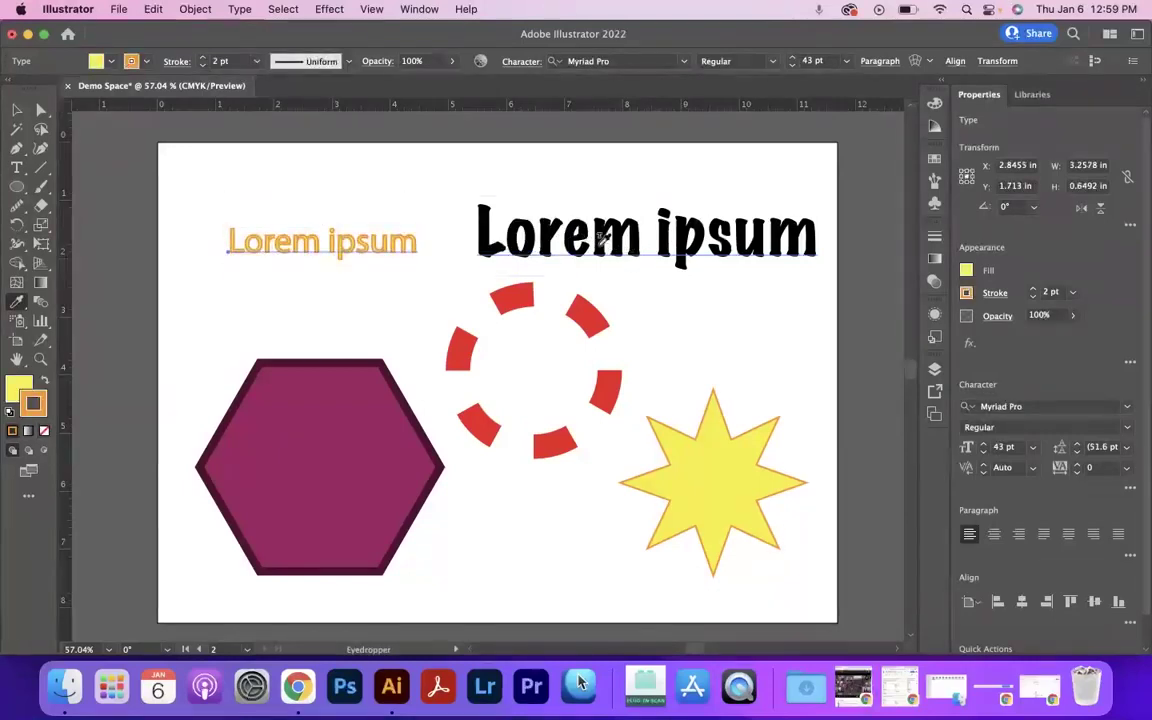
{"action": "left_click", "coordinate": [600, 237]}
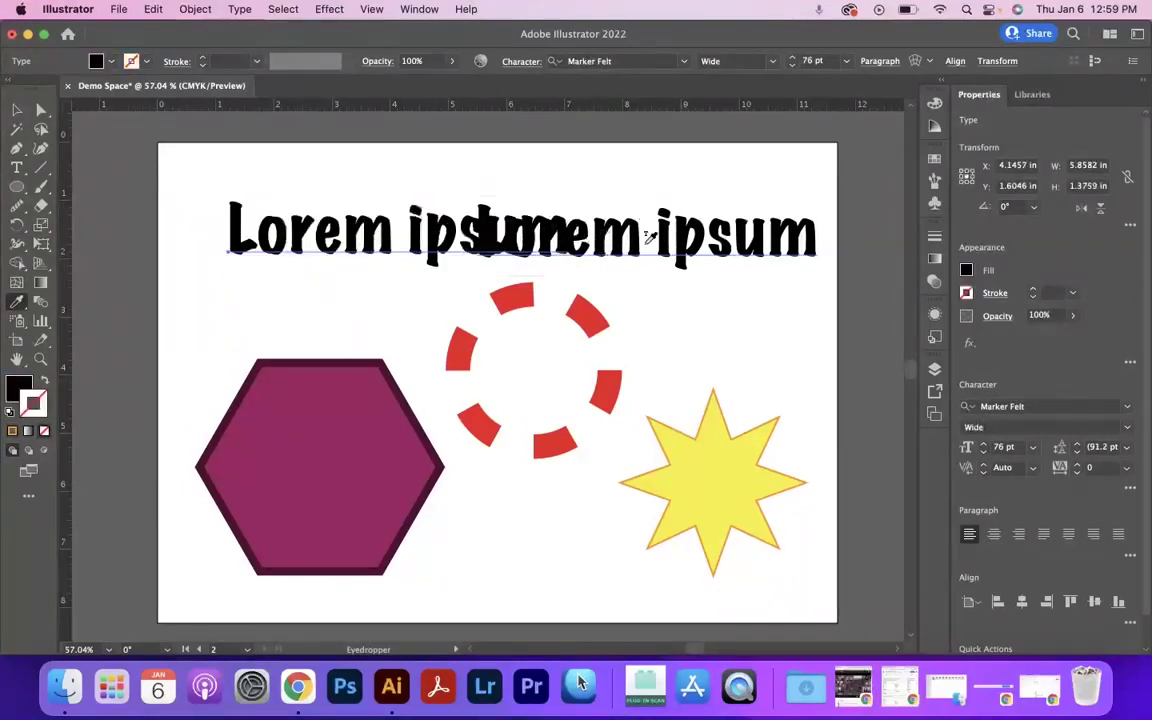
{"action": "left_click", "coordinate": [712, 480]}
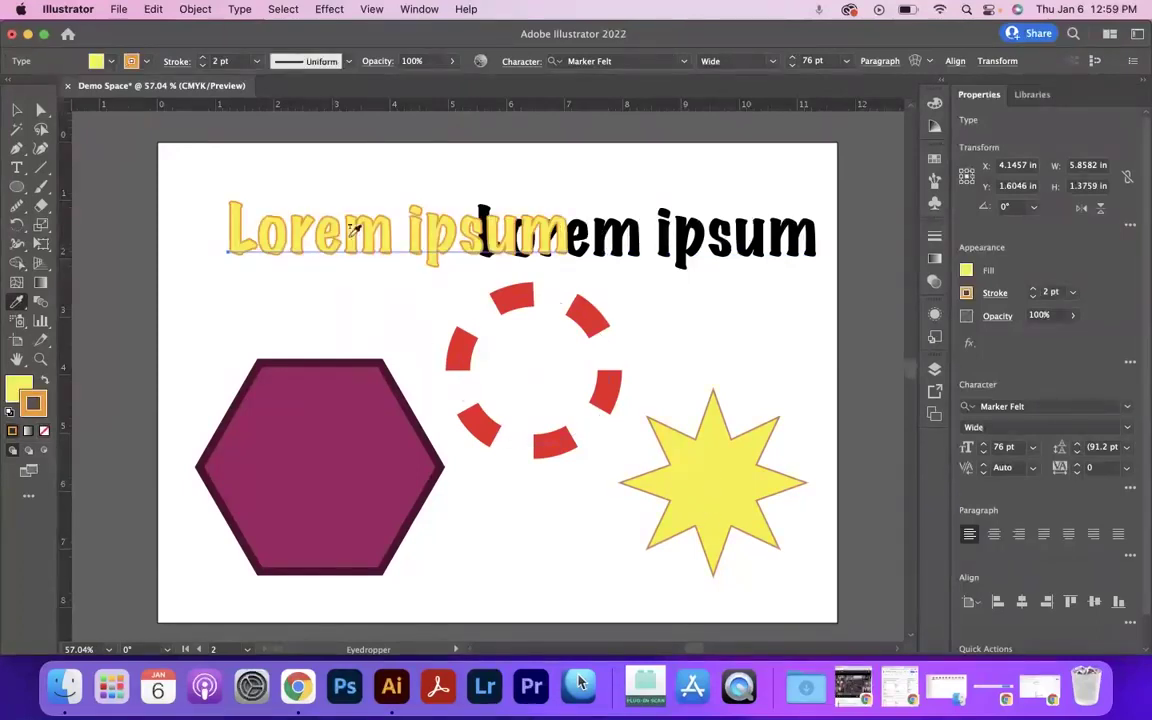
Move the yellow text over the black text, slightly offset so the black one acts as a drop shadow
{"action": "left_click", "coordinate": [18, 109]}
{"action": "left_click", "coordinate": [366, 250]}
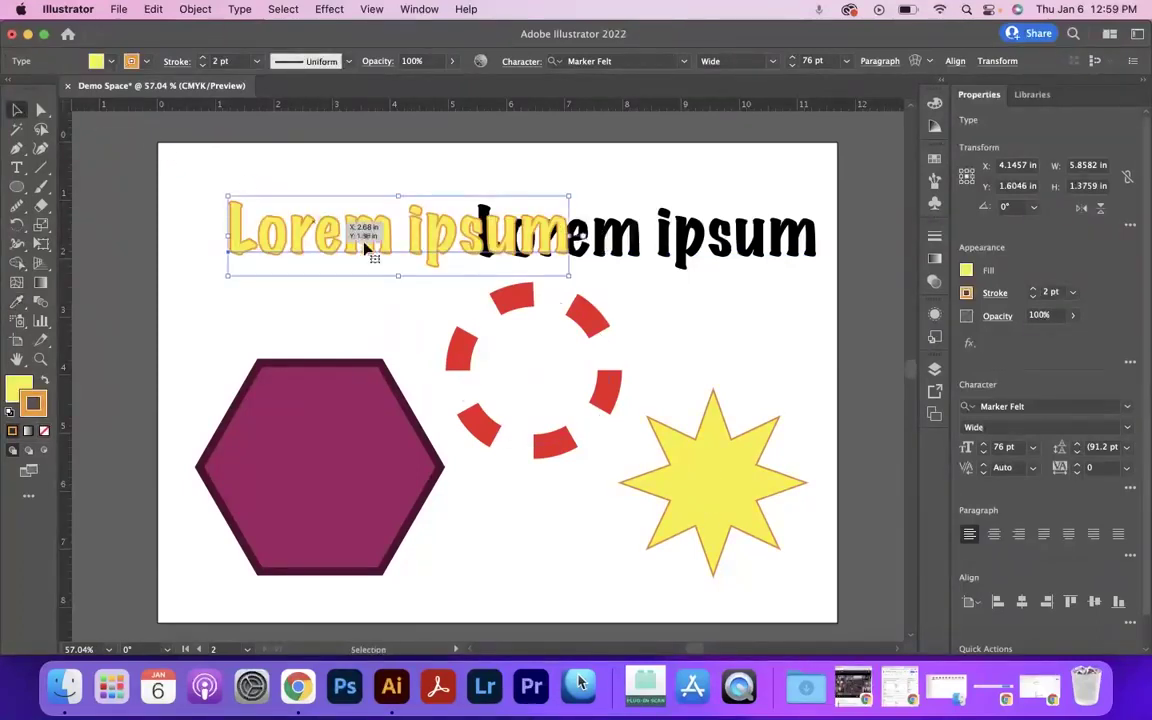
{"action": "left_click_drag", "start_coordinate": [360, 250], "coordinate": [604, 245]}
{"action": "left_click", "coordinate": [334, 257]}
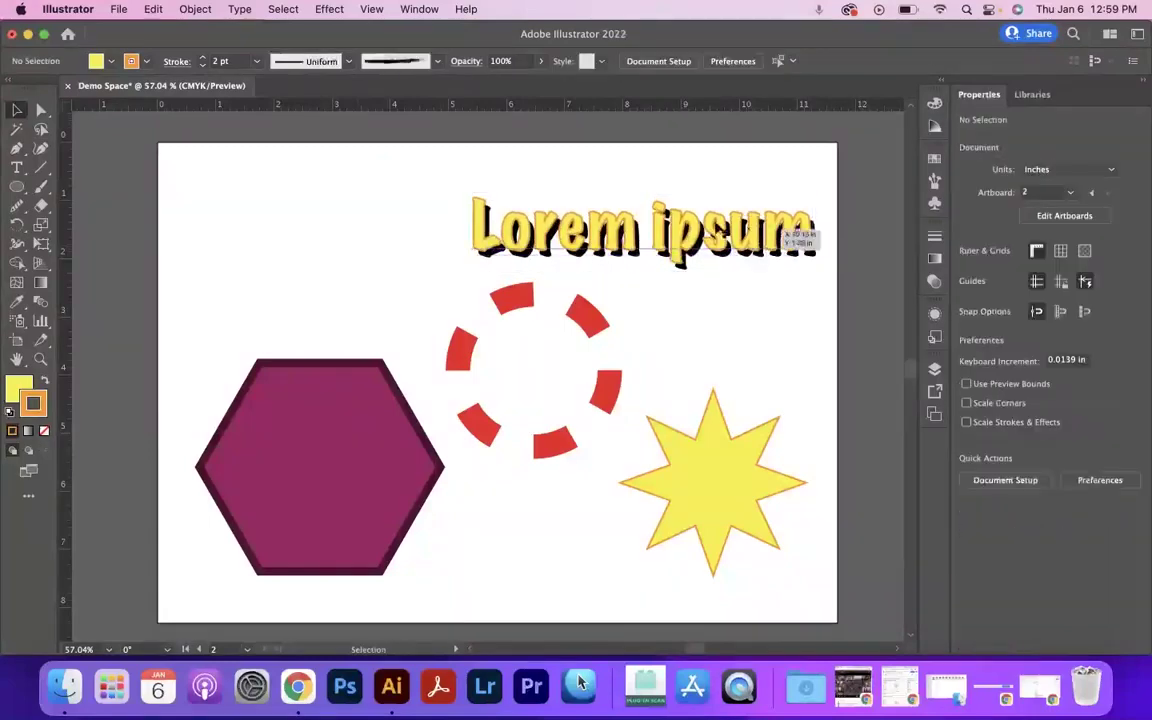
Apply the hexagon's fill and stroke to the red dashed circle with the Eyedropper
{"action": "left_click", "coordinate": [590, 323]}
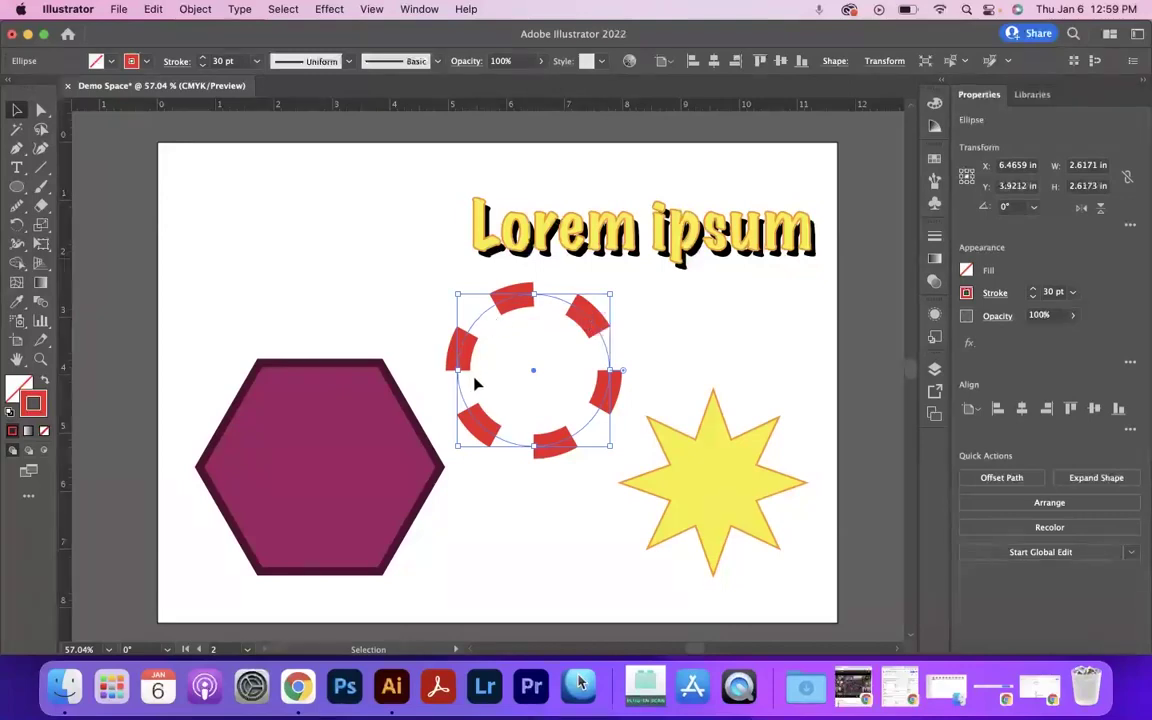
{"action": "key", "text": "i"}
{"action": "left_click", "coordinate": [340, 446]}
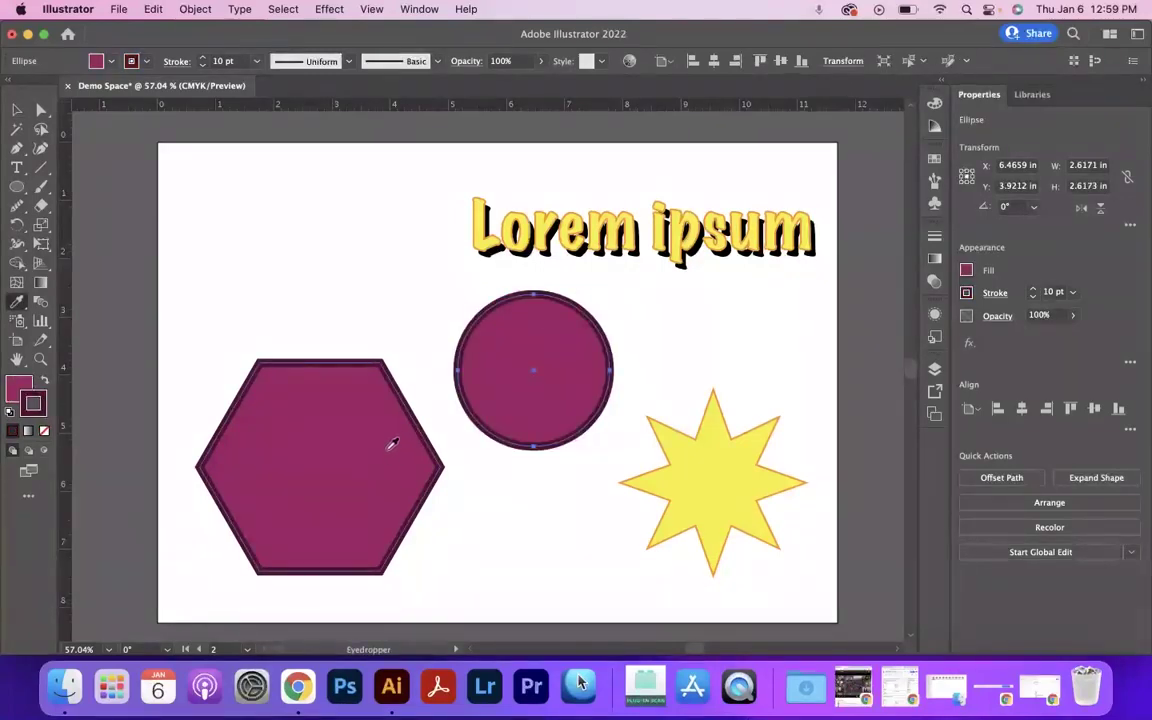
Undo the circle and text edits back to the red dashed circle and the green Myriad Pro text
{"action": "key", "text": "super+z"}
{"action": "key", "text": "super+z"}
{"action": "key", "text": "super+z"}
{"action": "key", "text": "super+z"}
{"action": "key", "text": "super+z"}
{"action": "key", "text": "super+z"}
{"action": "left_click", "coordinate": [285, 256]}
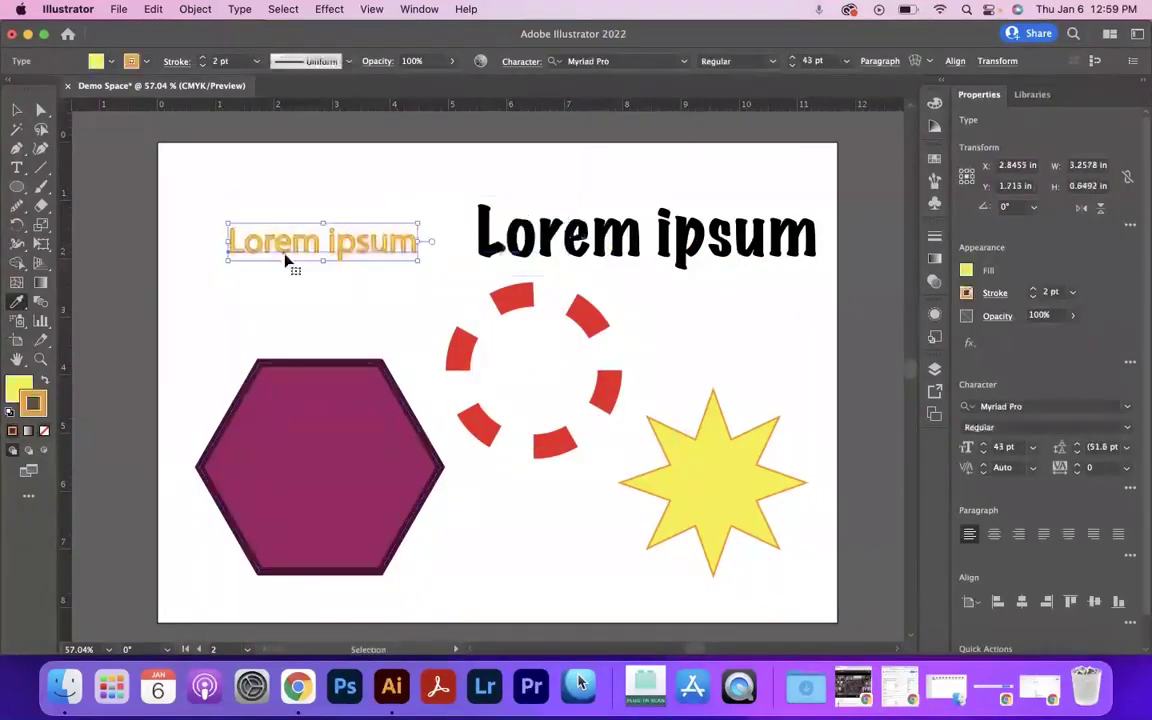
{"action": "key", "text": "super+z"}
{"action": "key", "text": "super+z"}
{"action": "key", "text": "super+z"}
{"action": "key", "text": "super+z"}
Use the Eyedropper to copy the black Marker Felt text's formatting onto the green text
{"action": "key", "text": "i"}
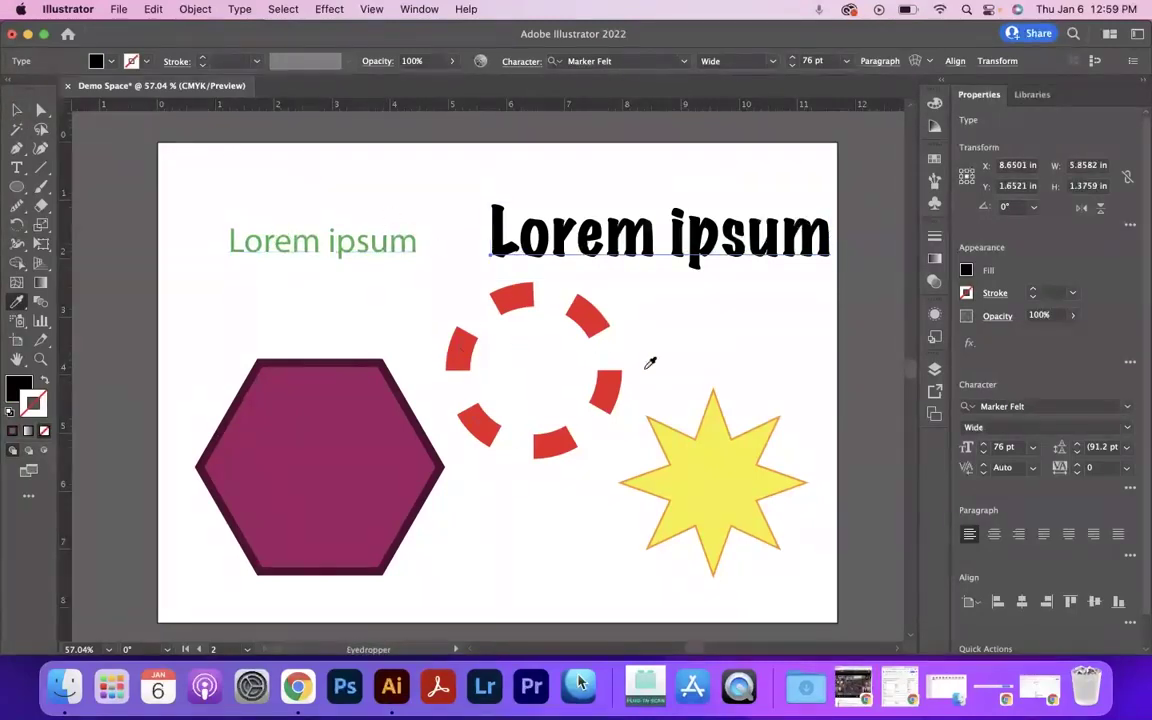
{"action": "left_click", "coordinate": [14, 112]}
{"action": "left_click", "coordinate": [362, 243]}
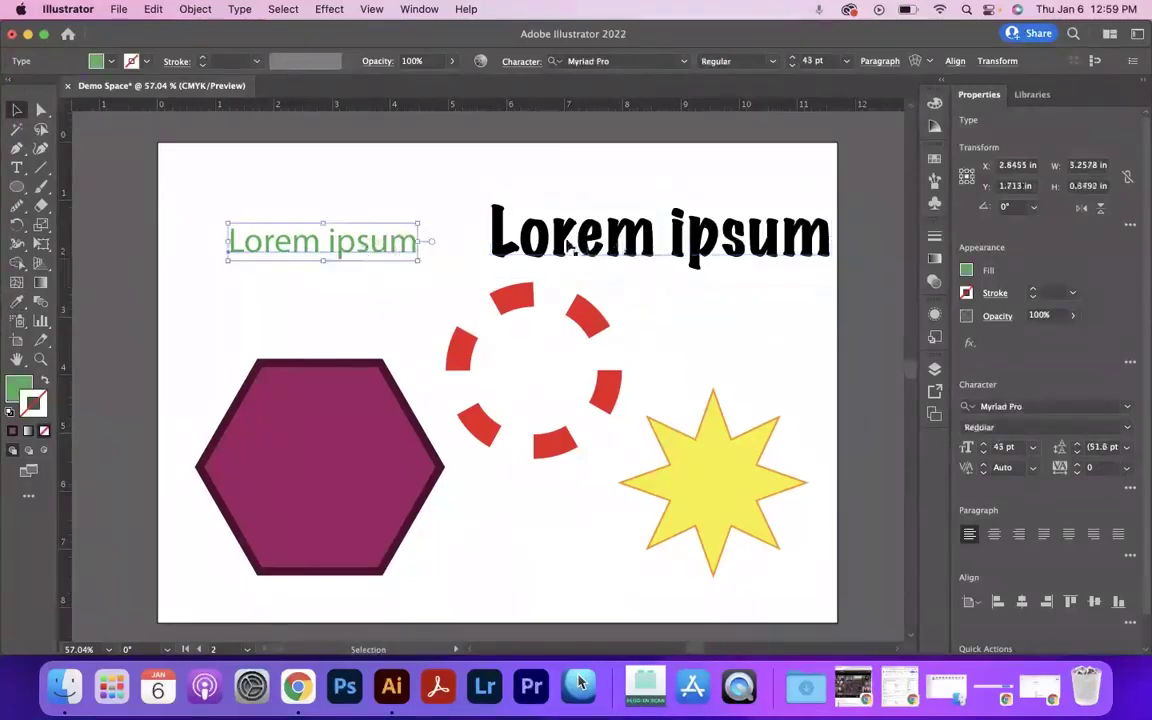
{"action": "key", "text": "i"}
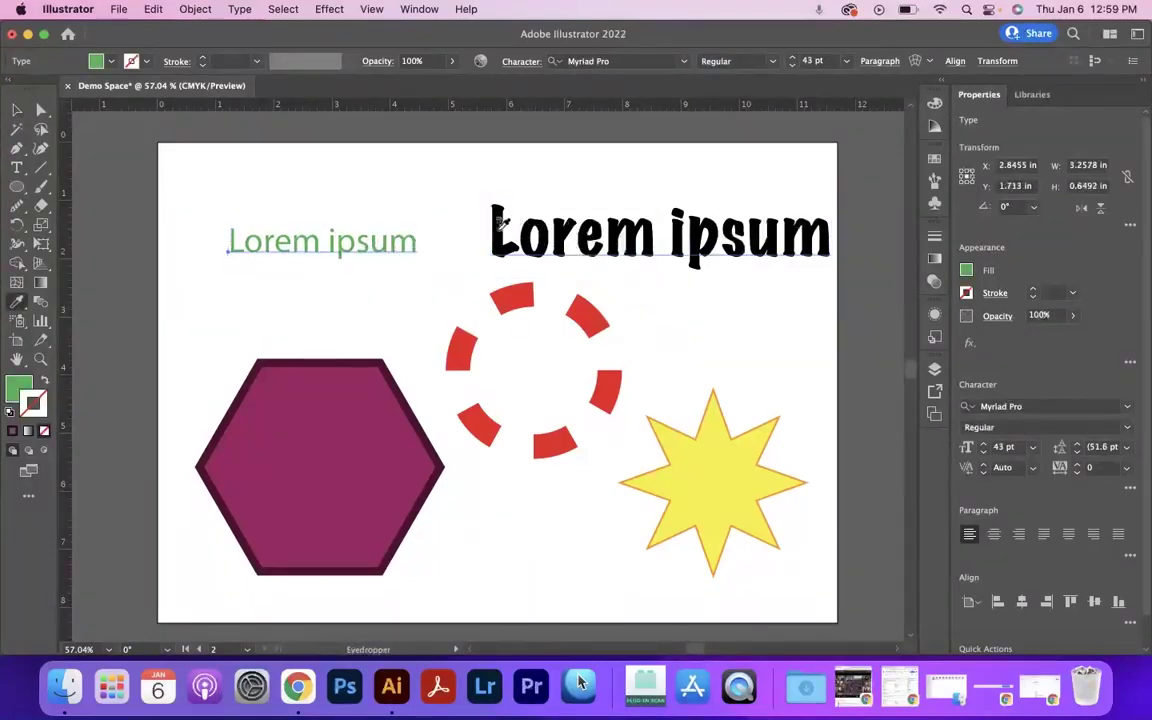
{"action": "left_click", "coordinate": [500, 232]}
{"action": "left_click", "coordinate": [17, 110]}
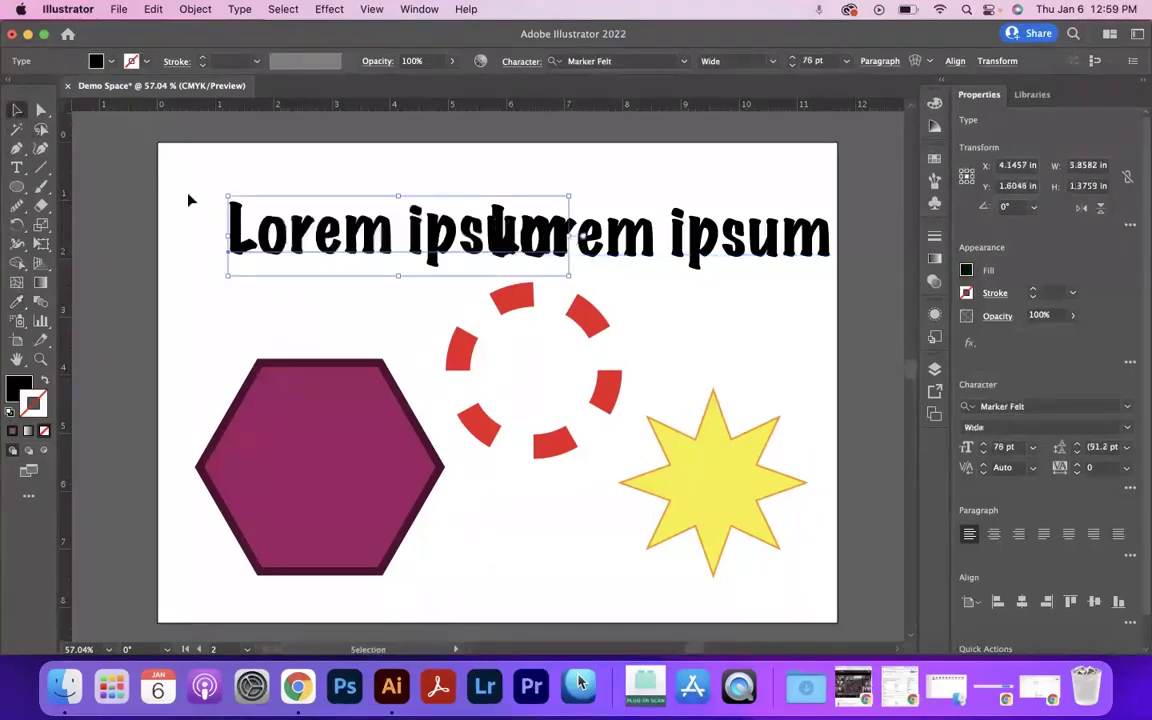
Select both texts, the circle and the hexagon, and apply the star's yellow fill and 2 pt orange stroke with the Eyedropper
{"action": "left_click_drag", "start_coordinate": [193, 147], "coordinate": [548, 481]}
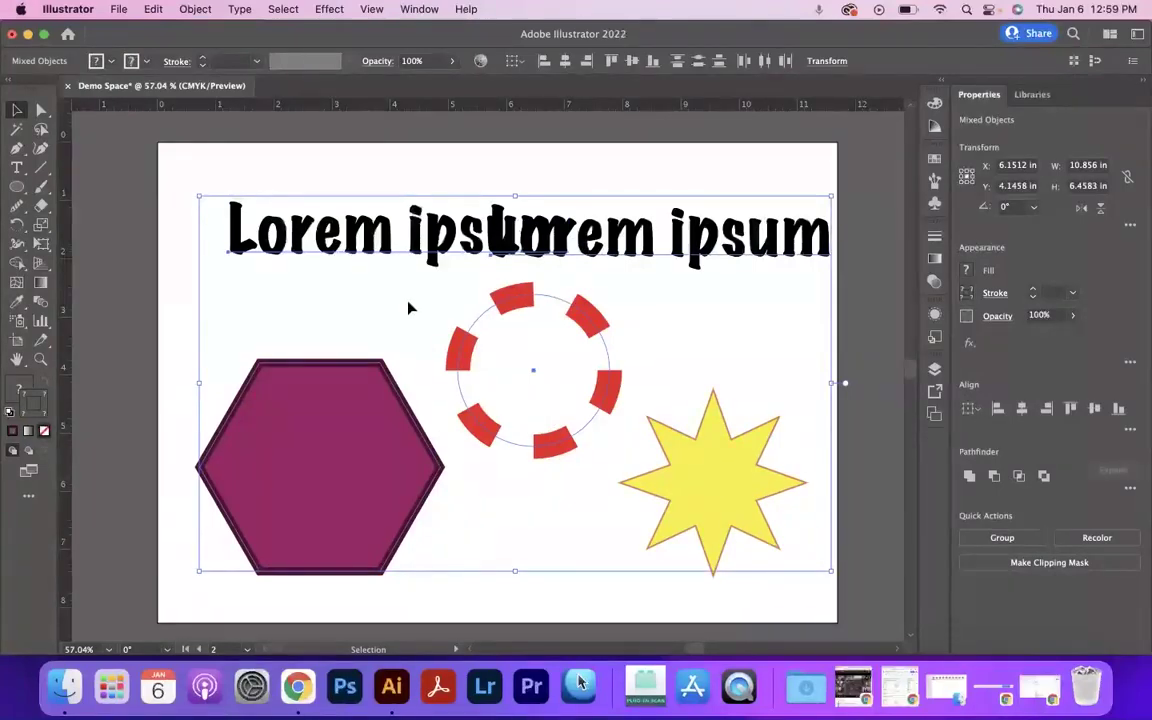
{"action": "key", "text": "i"}
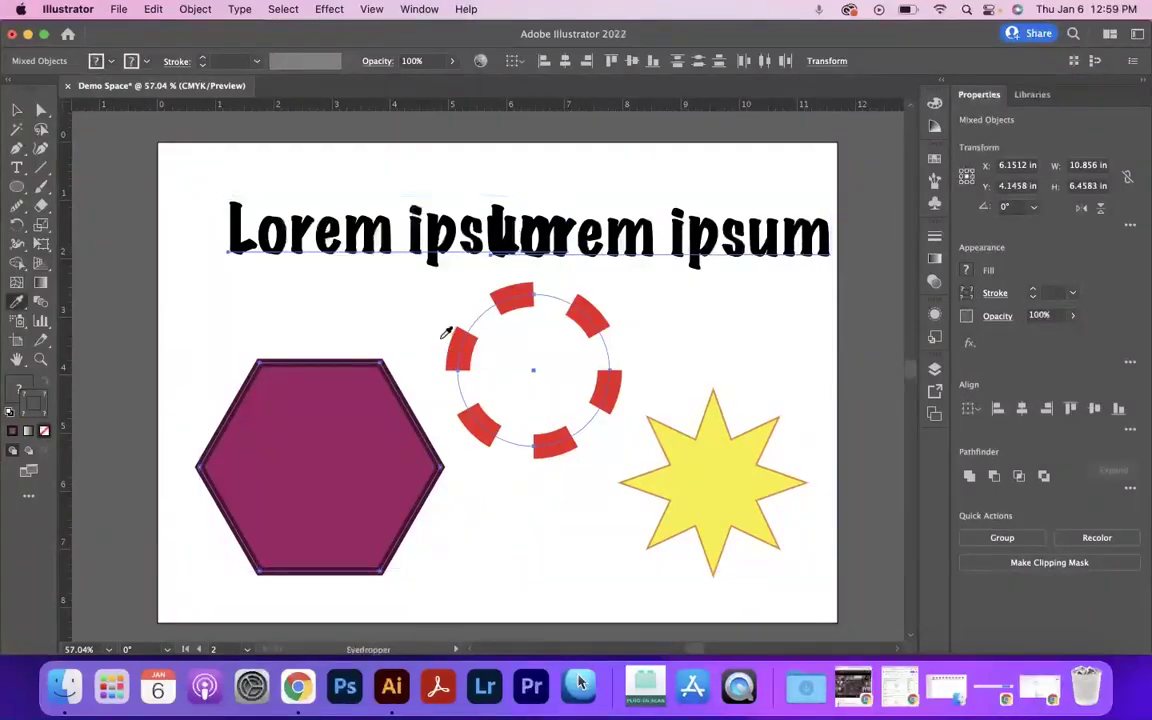
{"action": "left_click", "coordinate": [706, 458]}
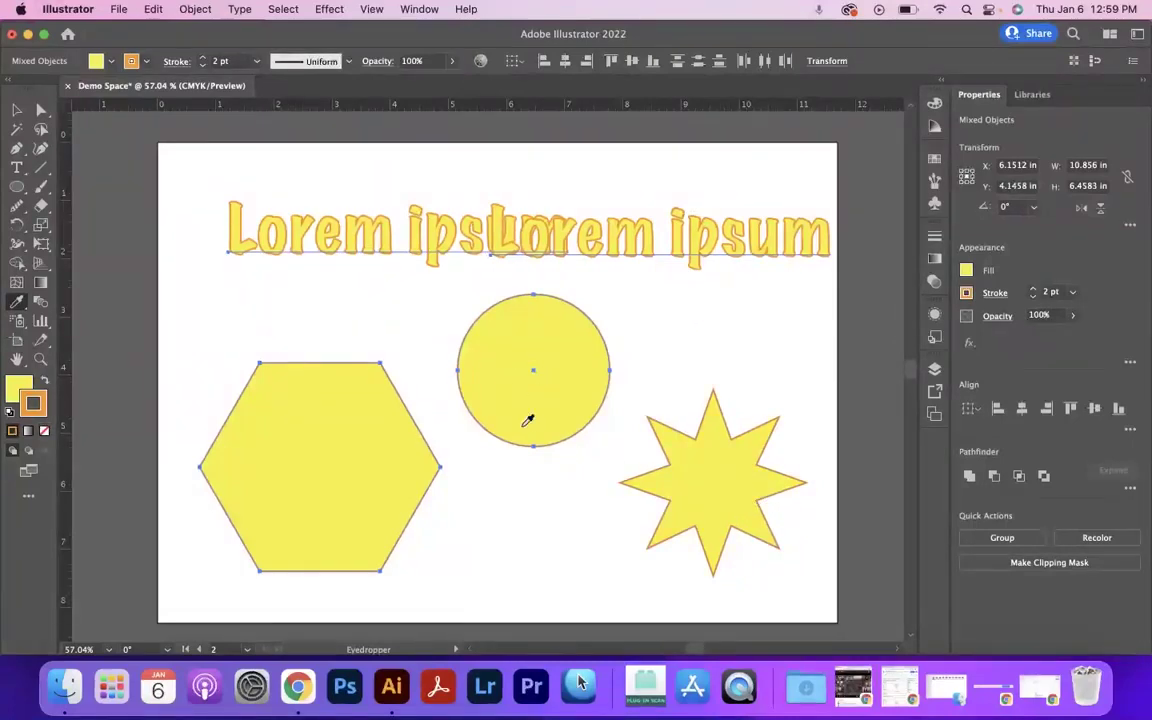
{"action": "key", "text": "v"}
{"action": "left_click", "coordinate": [20, 112]}
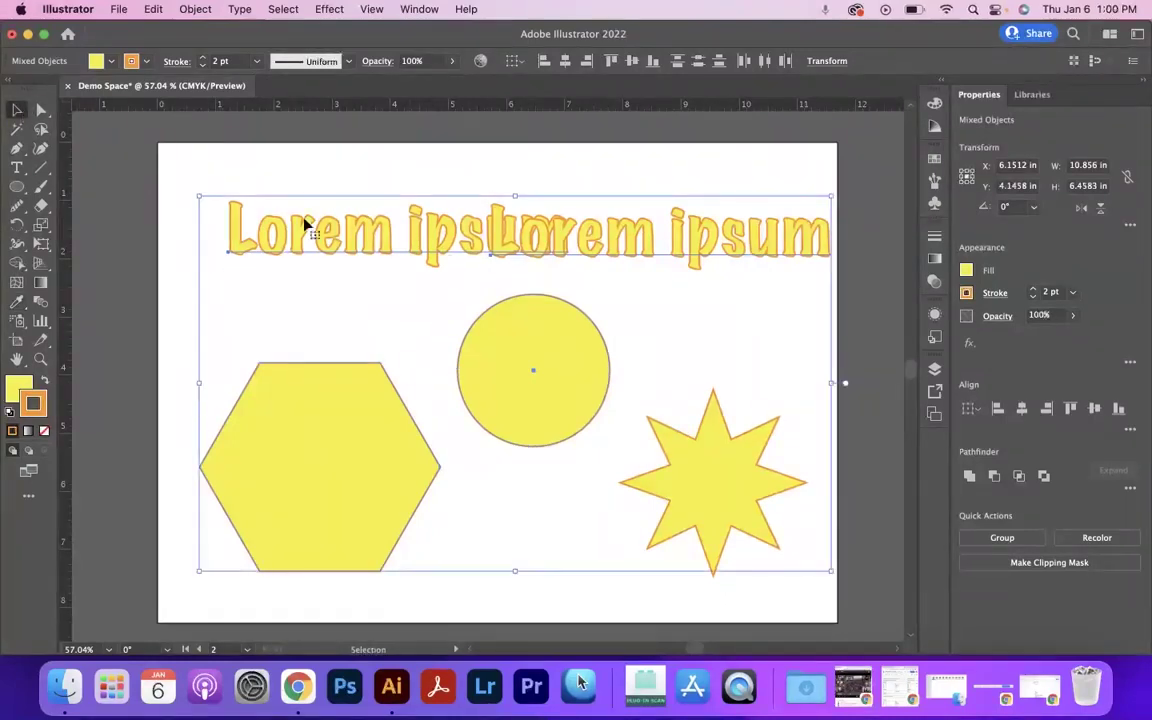
Separate the overlapping texts by moving one slightly up and the other down and left, just above the circle
{"action": "left_click", "coordinate": [408, 180]}
{"action": "left_click_drag", "start_coordinate": [356, 242], "coordinate": [370, 215]}
{"action": "left_click_drag", "start_coordinate": [579, 245], "coordinate": [488, 277]}
{"action": "left_click", "coordinate": [746, 216]}
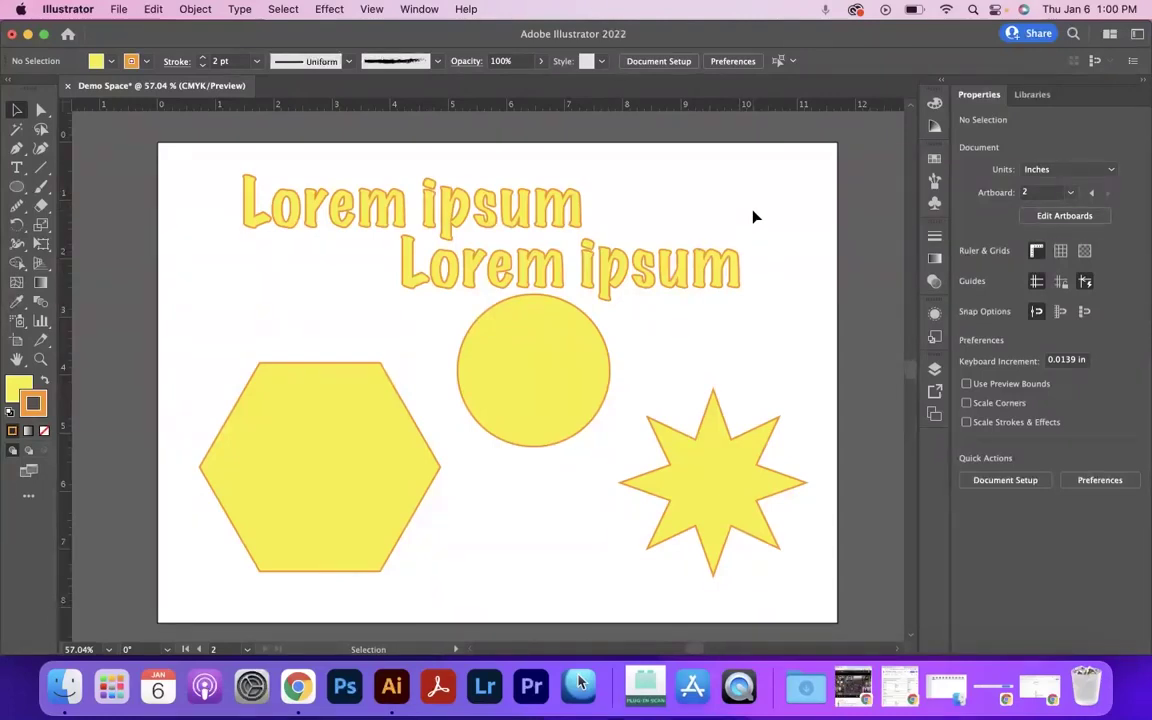
Reduce the lower text's font size to 67 pt
{"action": "left_click", "coordinate": [560, 258]}
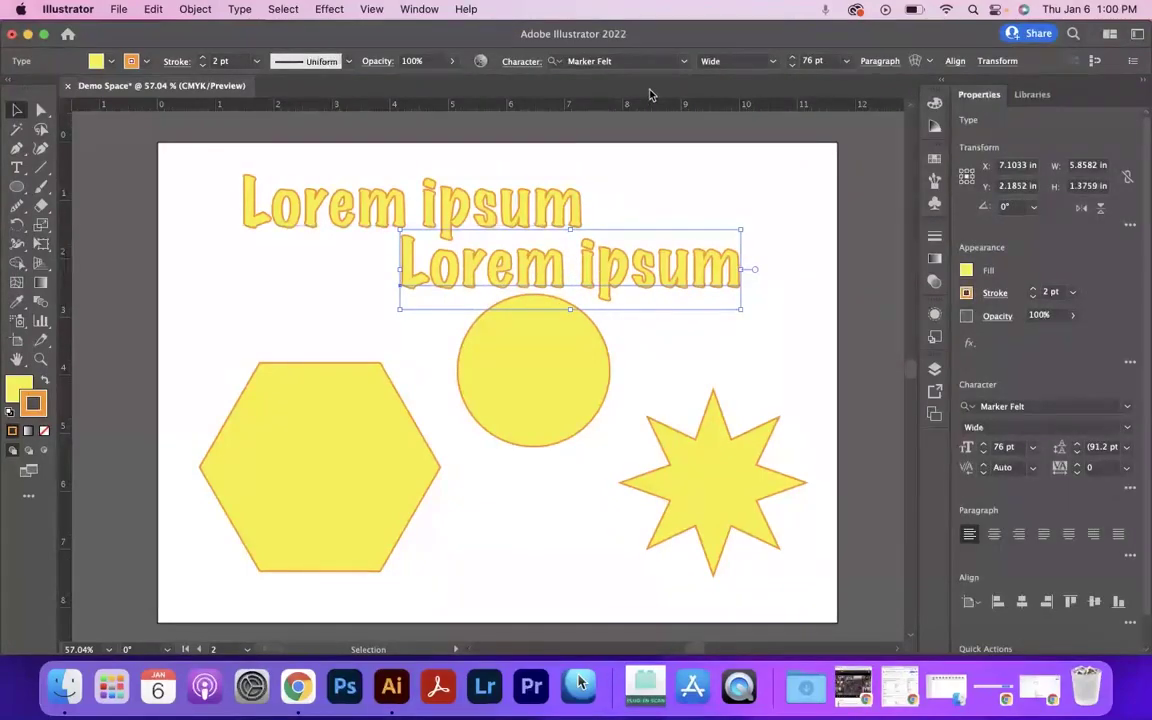
{"action": "left_click", "coordinate": [791, 65]}
{"action": "left_click", "coordinate": [791, 65]}
{"action": "left_click", "coordinate": [791, 65]}
{"action": "left_click", "coordinate": [791, 65]}
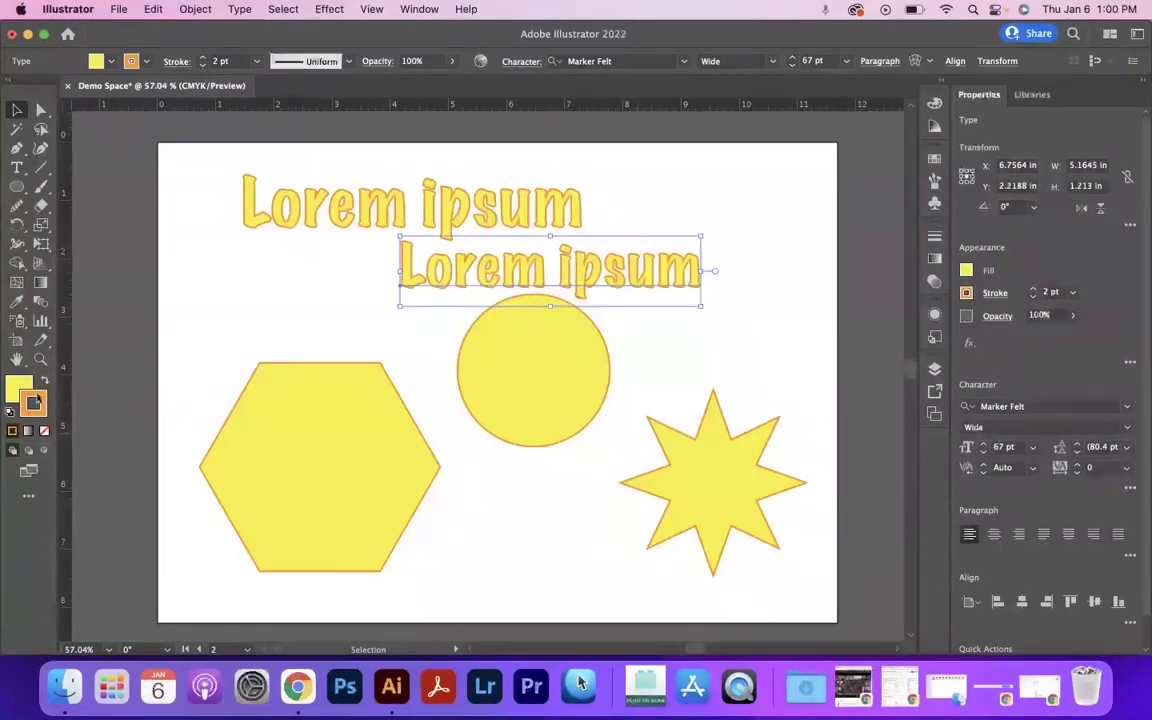
Swap the lower text's fill and stroke colors, and set its stroke to None
{"action": "left_click", "coordinate": [45, 381]}
{"action": "left_click", "coordinate": [641, 312]}
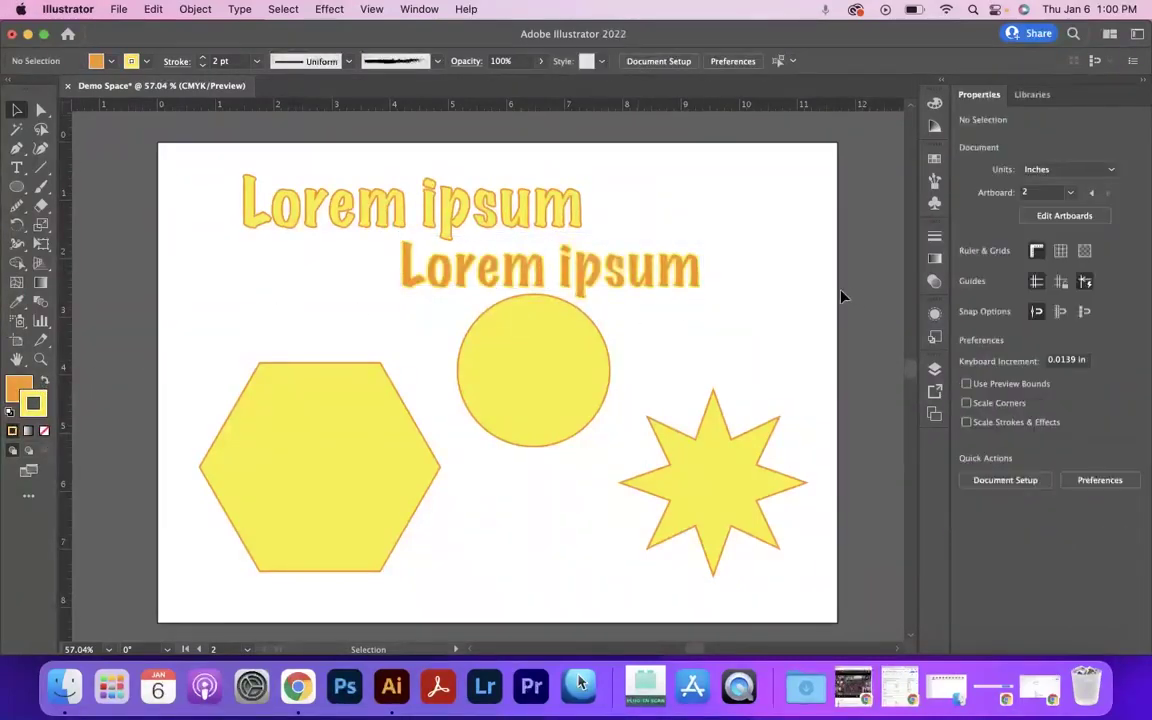
{"action": "left_click", "coordinate": [405, 264]}
{"action": "left_click", "coordinate": [134, 61]}
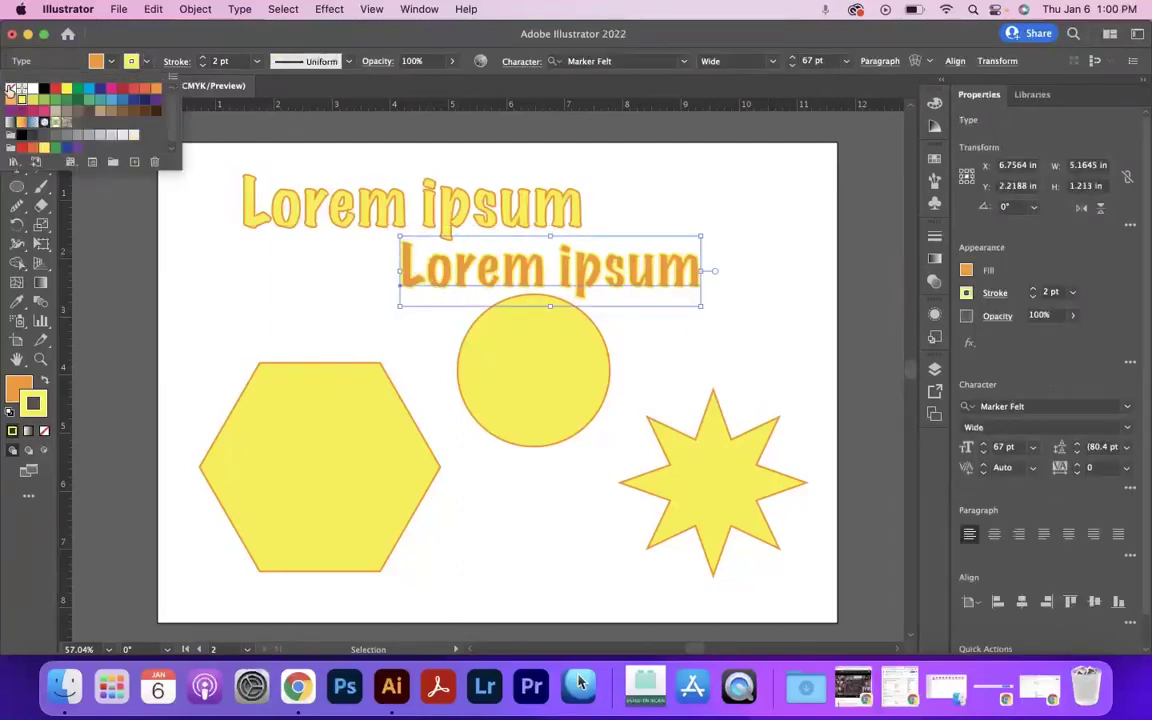
{"action": "left_click", "coordinate": [10, 89]}
{"action": "left_click", "coordinate": [311, 329]}
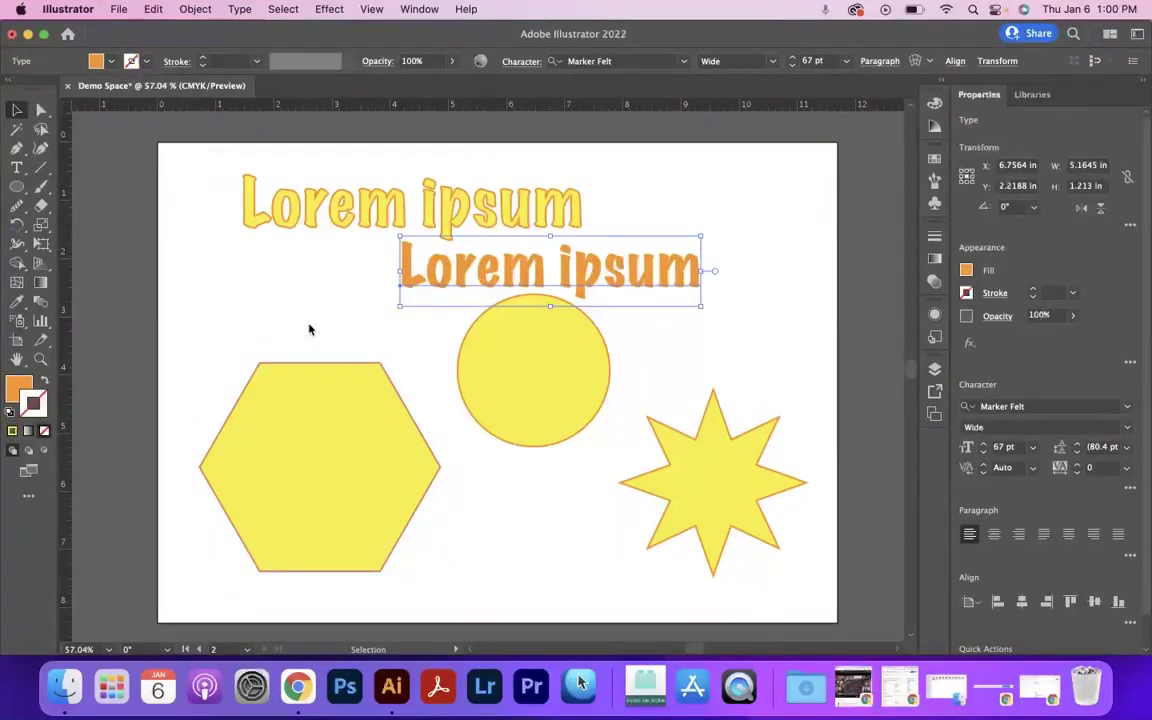
{"action": "left_click", "coordinate": [822, 331]}
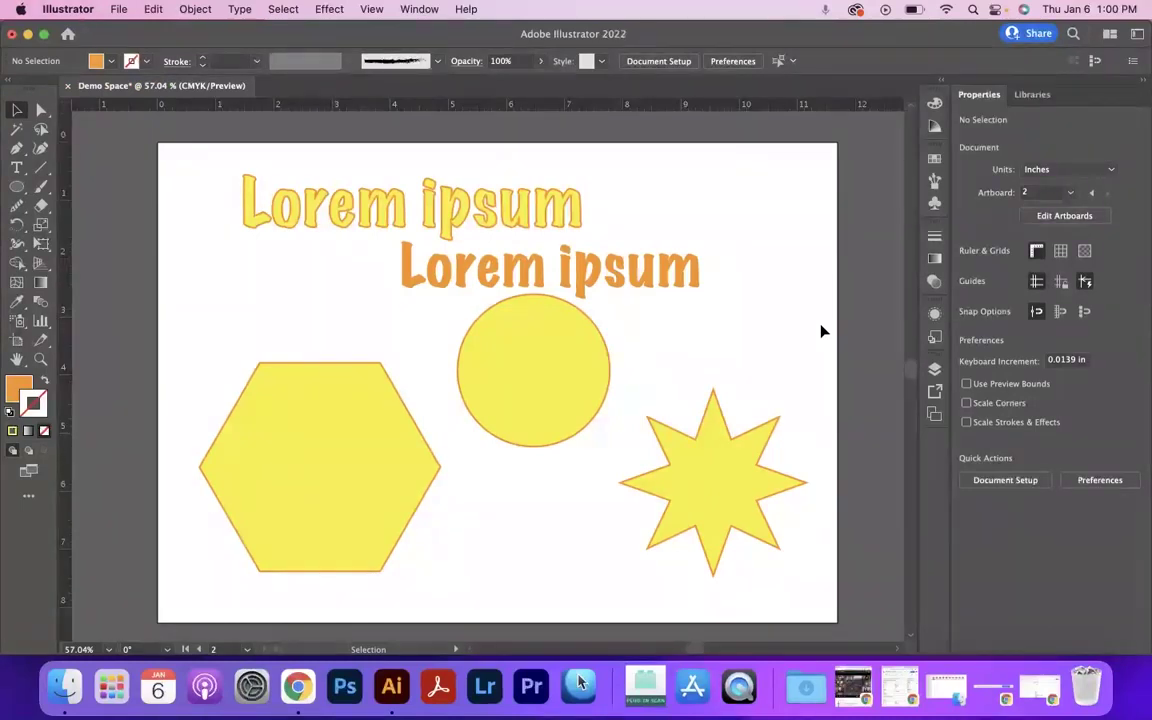